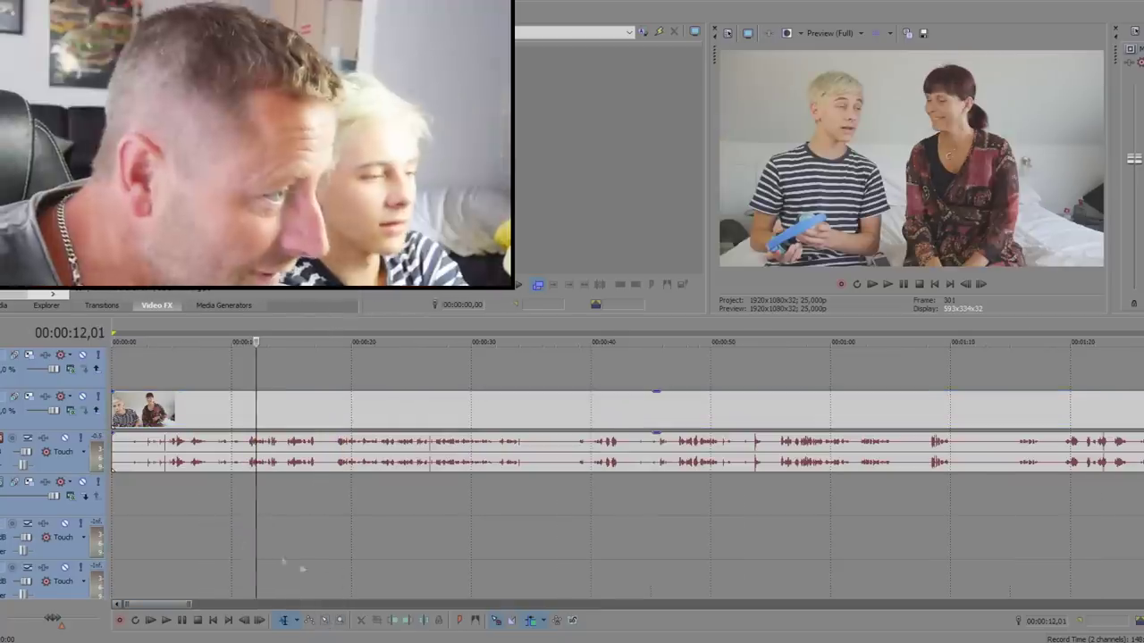
# - Play the footage from about four seconds in, try splitting the clip at 00:00:04,05 and shift the second part further along the timeline
pyautogui.click(161, 510)
pyautogui.press('space')
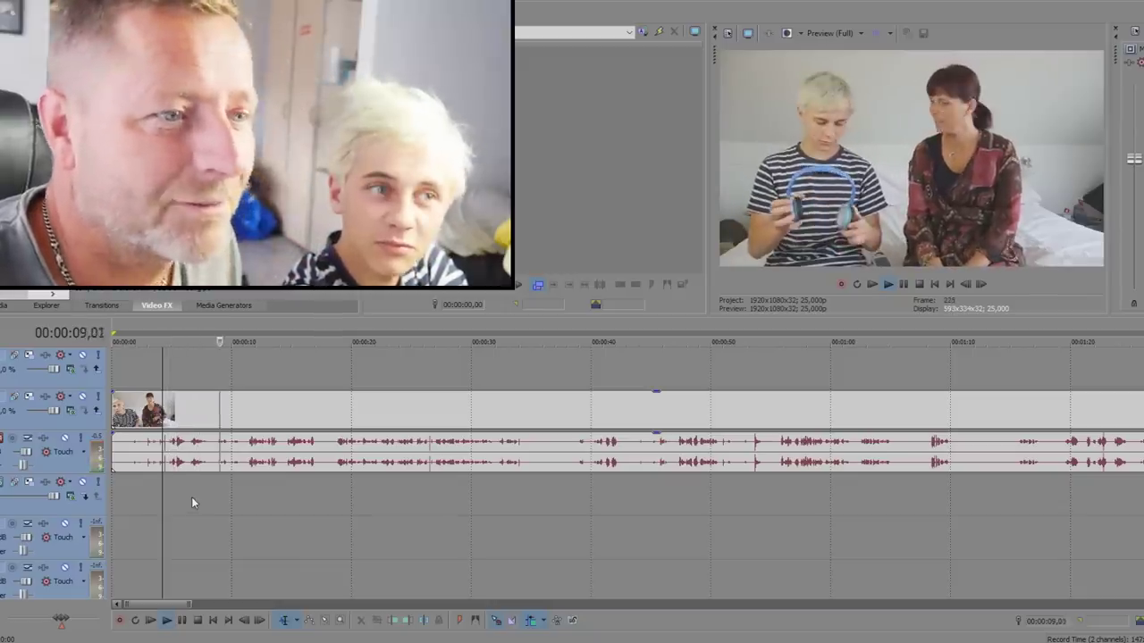
pyautogui.press('space')
pyautogui.press('s')
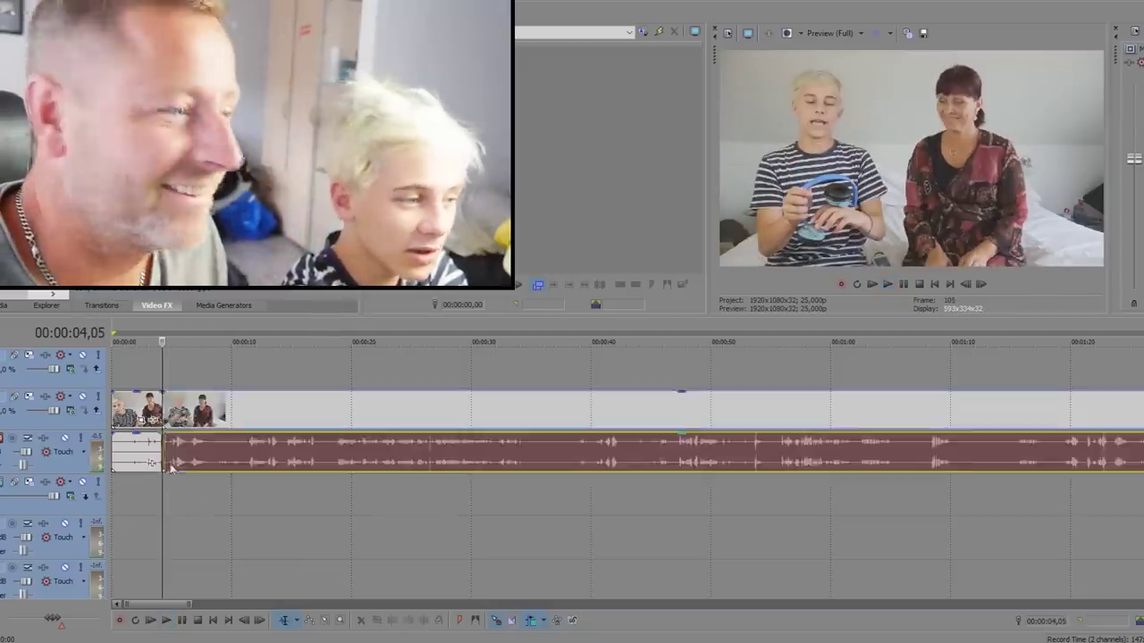
pyautogui.moveTo(174, 451); pyautogui.dragTo(205, 451)
pyautogui.click(148, 472)
pyautogui.click(202, 454)
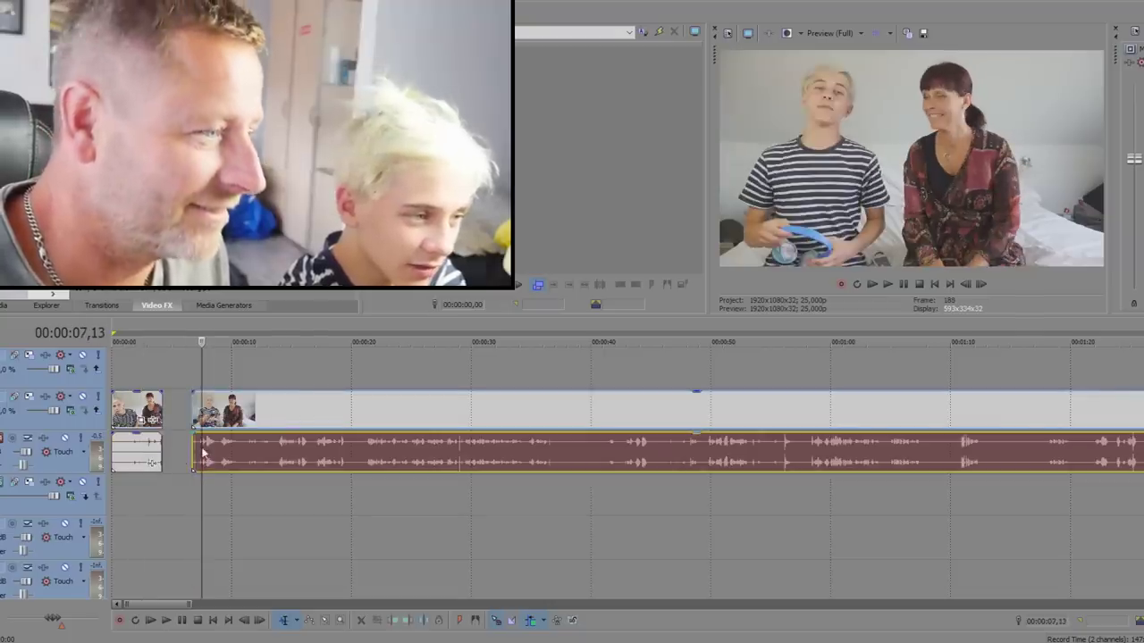
# - Undo the split and the move of the second part, and return the playhead to the start of the timeline
pyautogui.click(197, 455)
pyautogui.hotkey('ctrl', 'z')
pyautogui.hotkey('ctrl', 'z')
pyautogui.click(113, 436)
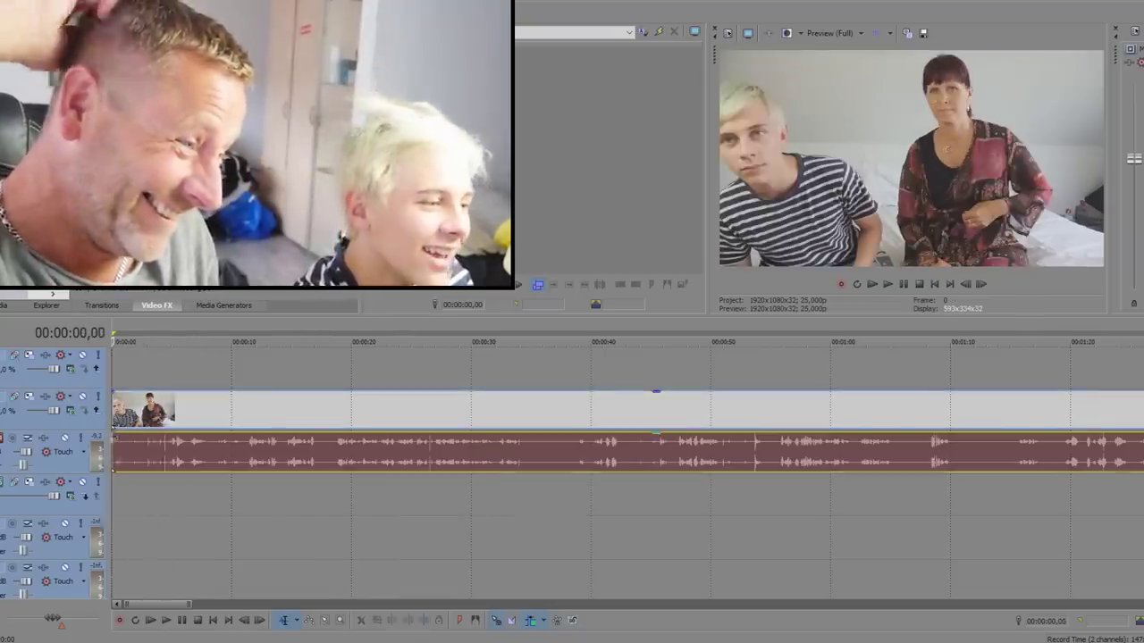
pyautogui.hotkey('ctrl', 'z')
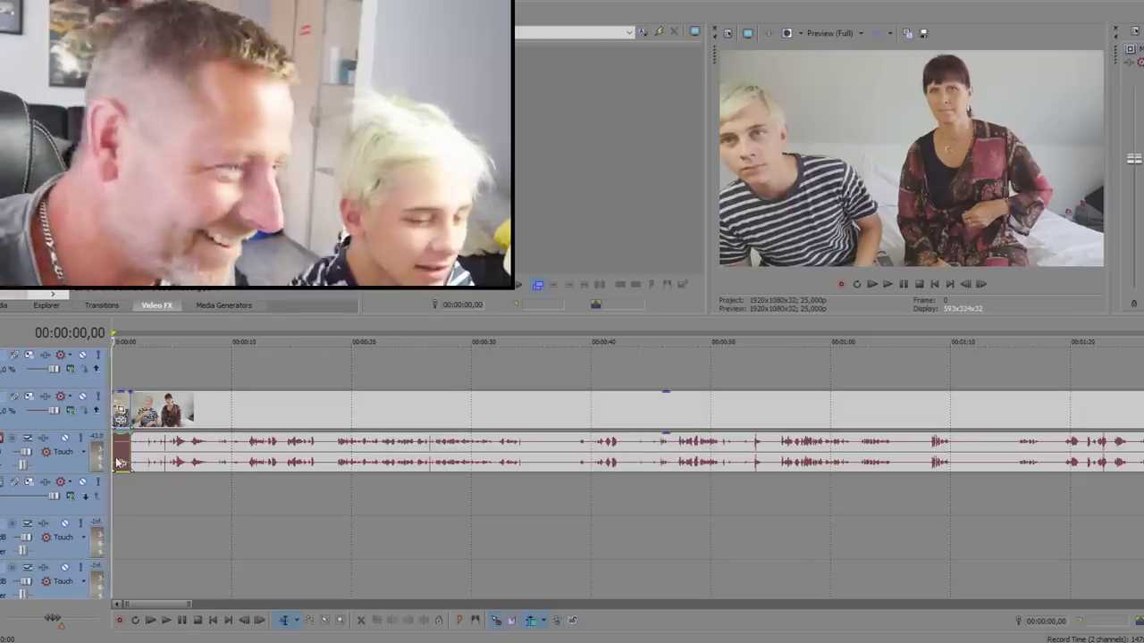
pyautogui.hotkey('ctrl', 'y')
# - Play the footage from the beginning to find where the unused opening ends and the cuts belong
pyautogui.press('space')
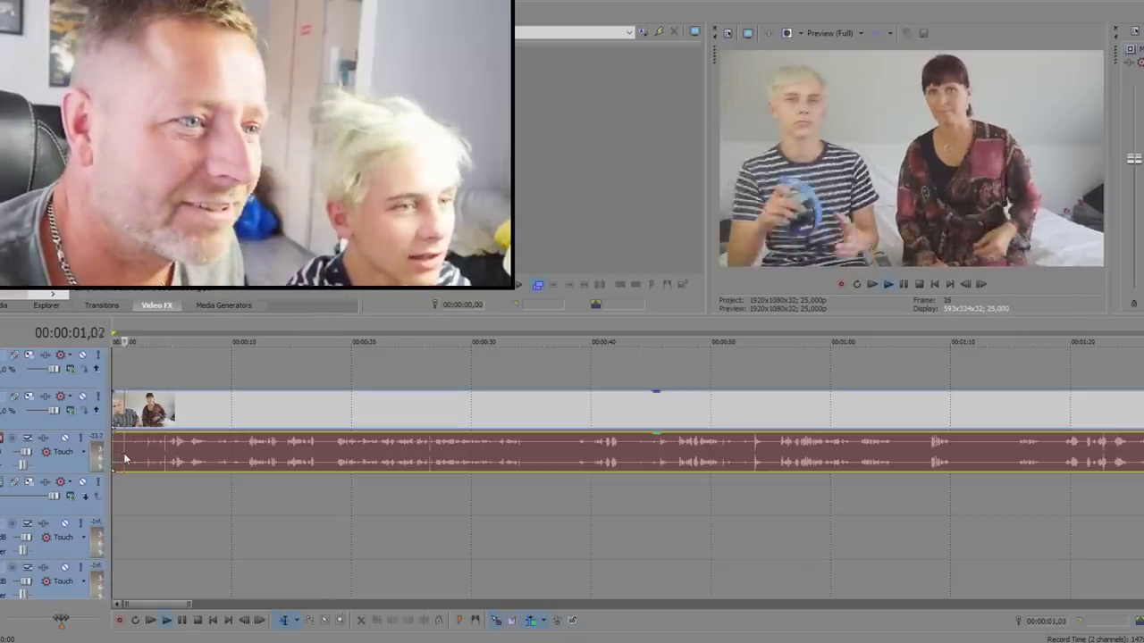
pyautogui.press('space')
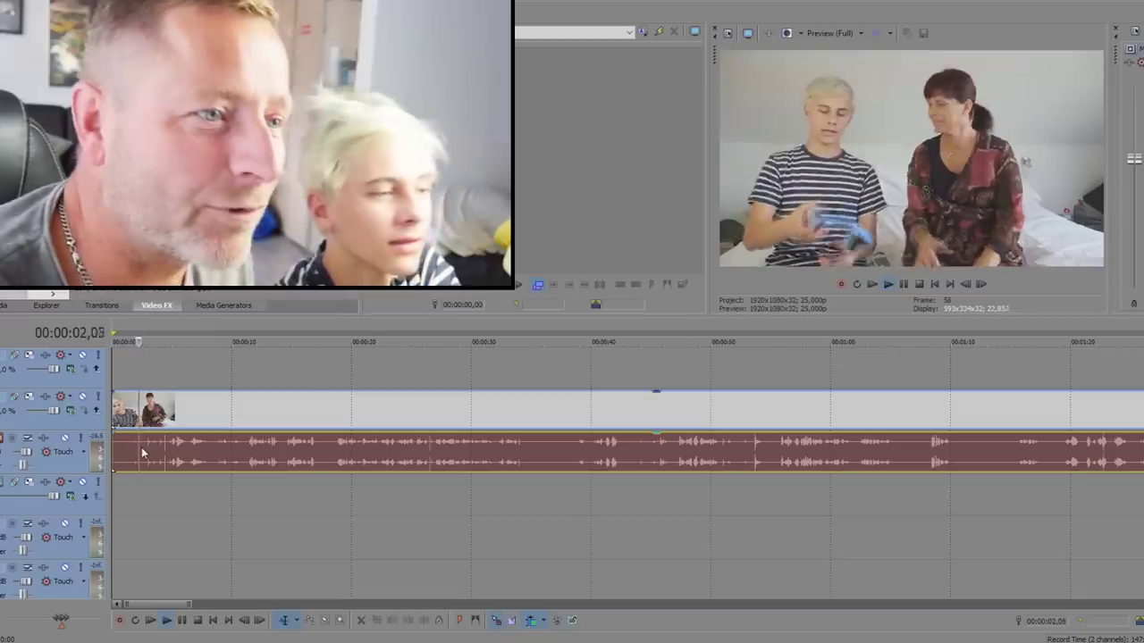
pyautogui.hotkey('ctrl', 'z')
pyautogui.press('space')
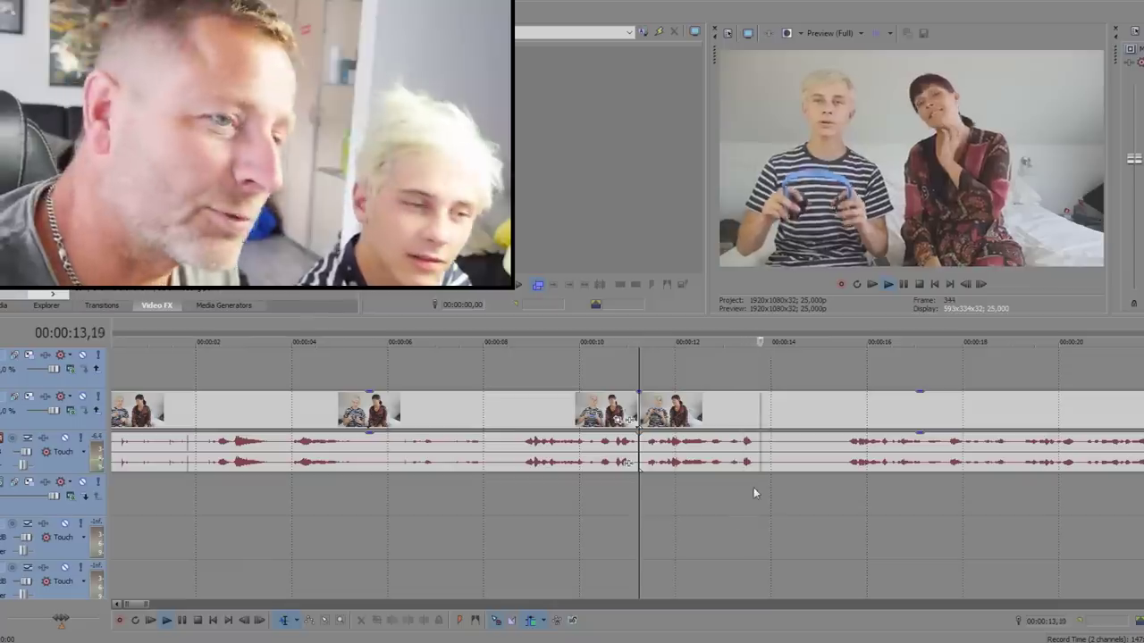
# - Split the clip at 00:00:13,17, crop the segment before it to a close-up of the woman's face, and preview the effect
pyautogui.click(745, 462)
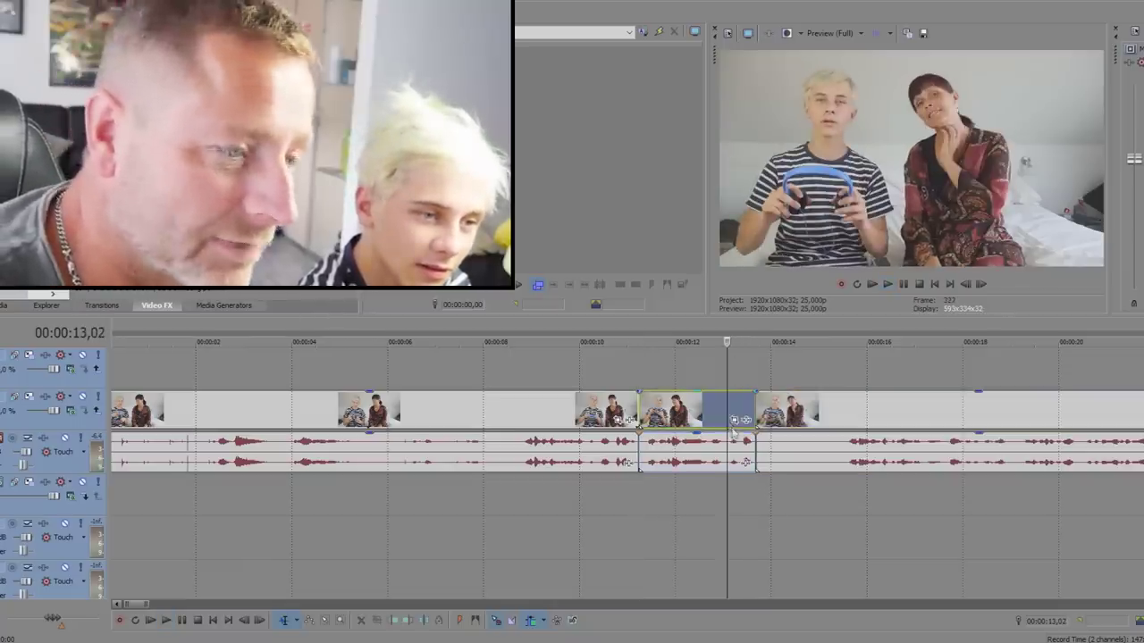
pyautogui.click(733, 418)
pyautogui.click(738, 419)
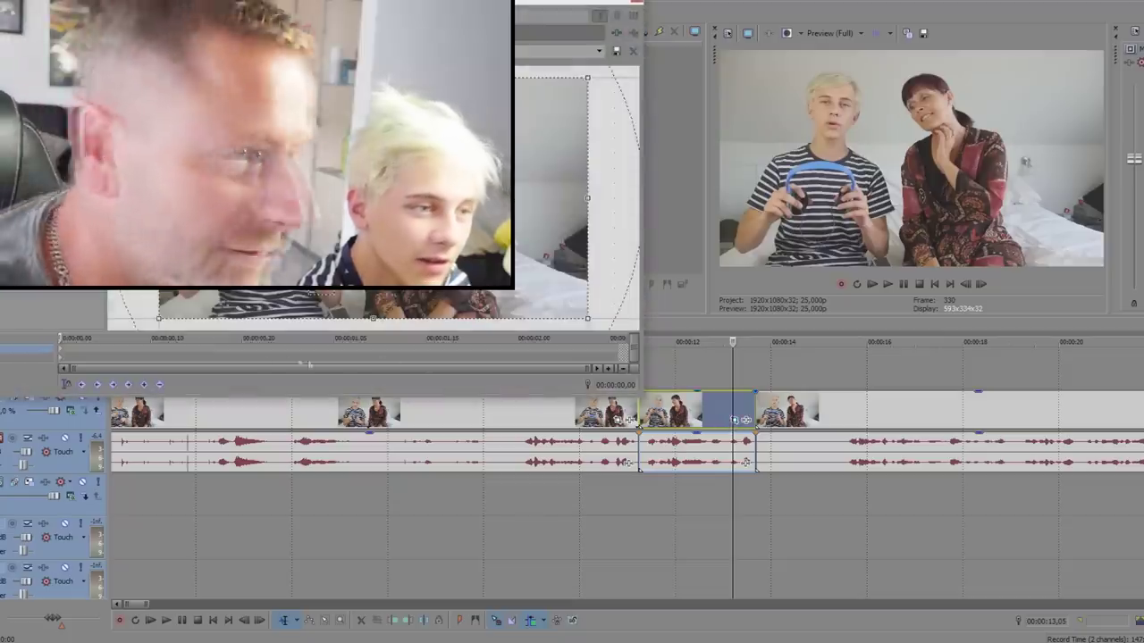
pyautogui.click(634, 15)
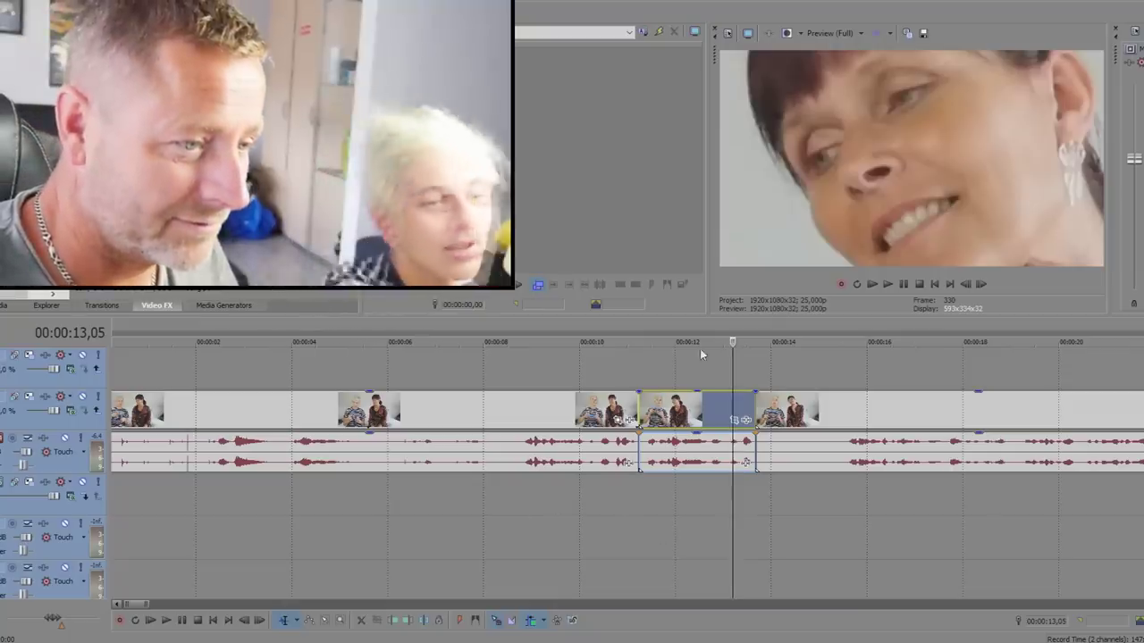
pyautogui.press('space')
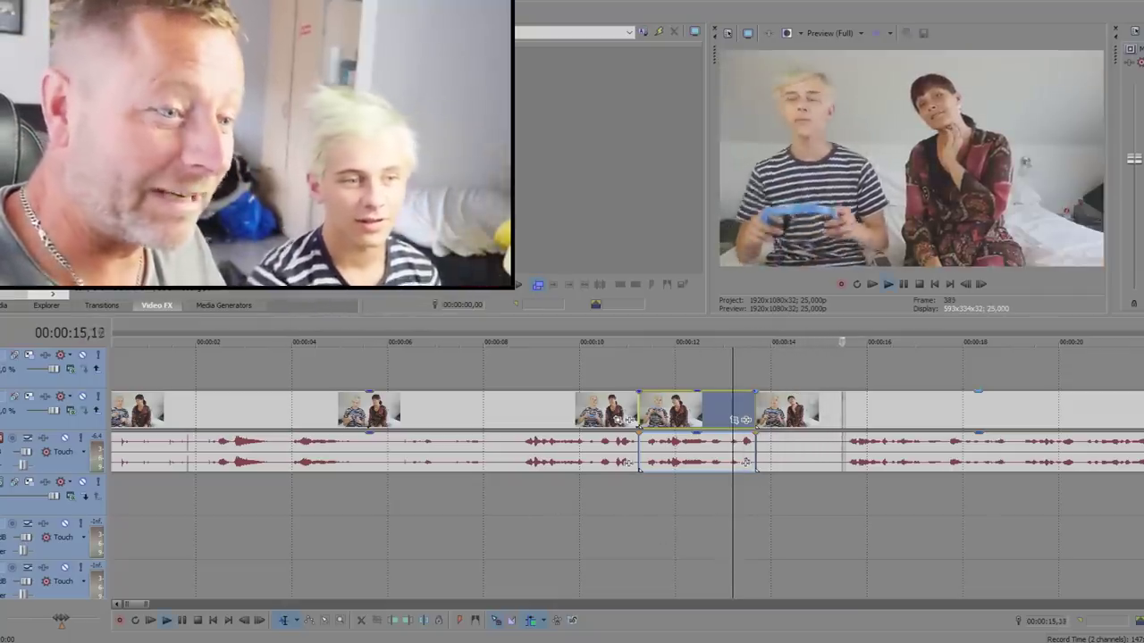
pyautogui.press('space')
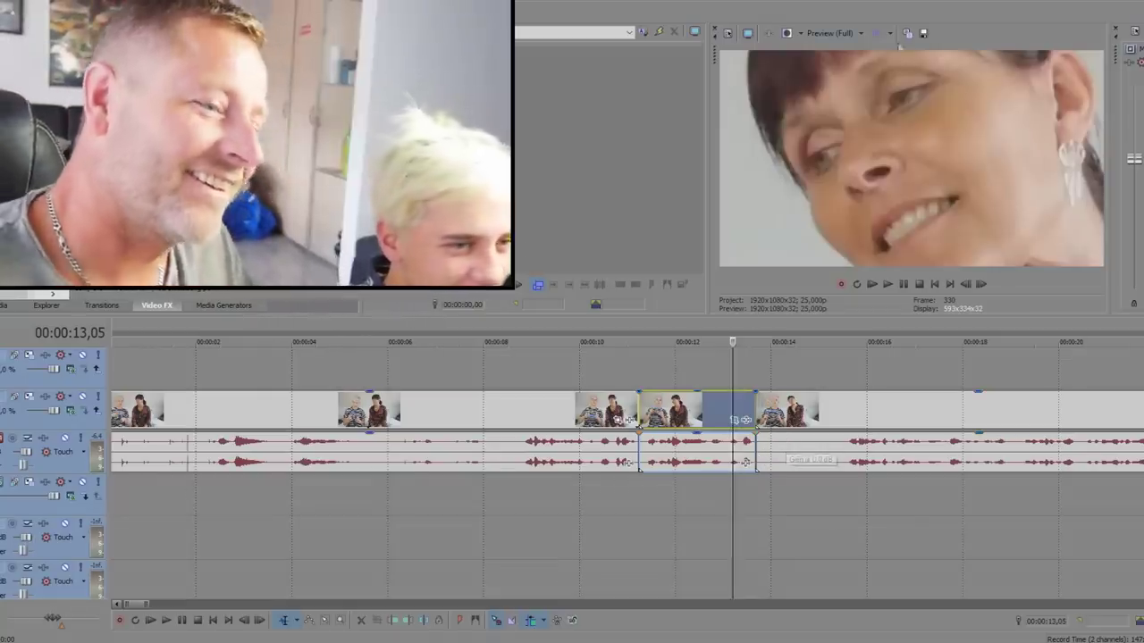
# - Split the long remaining clip at 00:01:16,14 and move the part after the cut several minutes further along the timeline
pyautogui.scroll(-10, 933, 528)
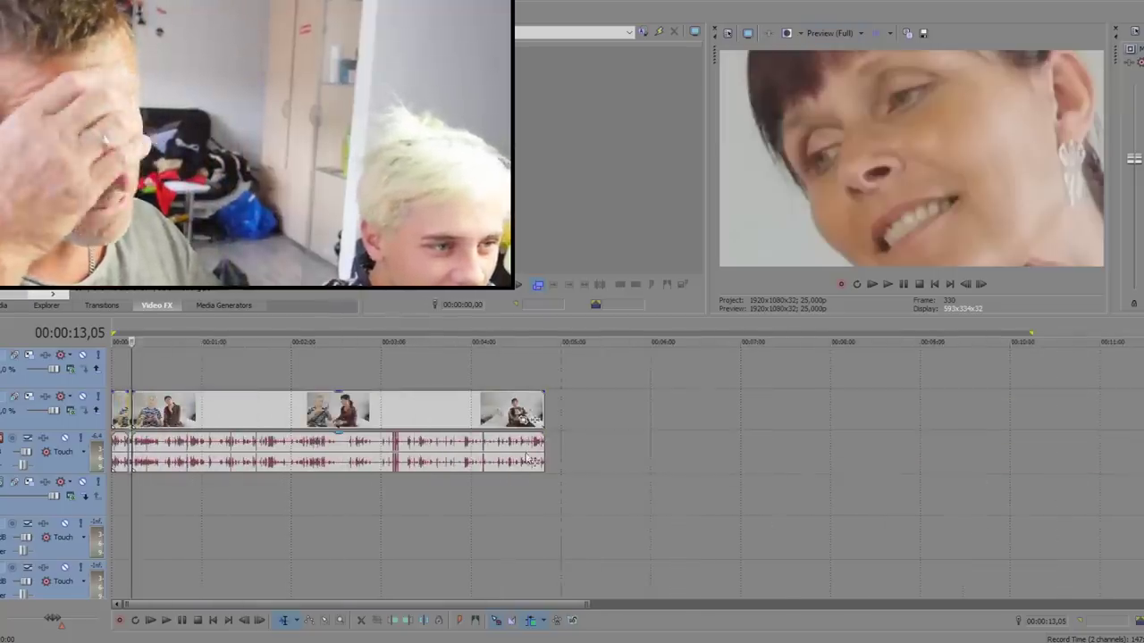
pyautogui.scroll(2, 528, 459)
pyautogui.scroll(-2, 534, 462)
pyautogui.click(217, 410)
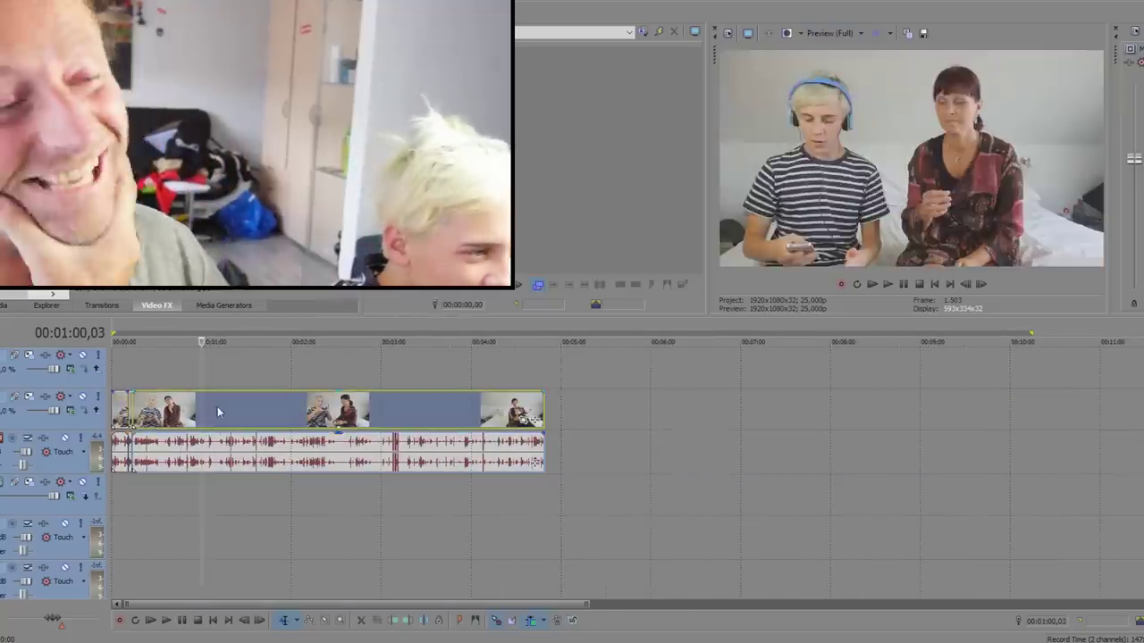
pyautogui.click(227, 411)
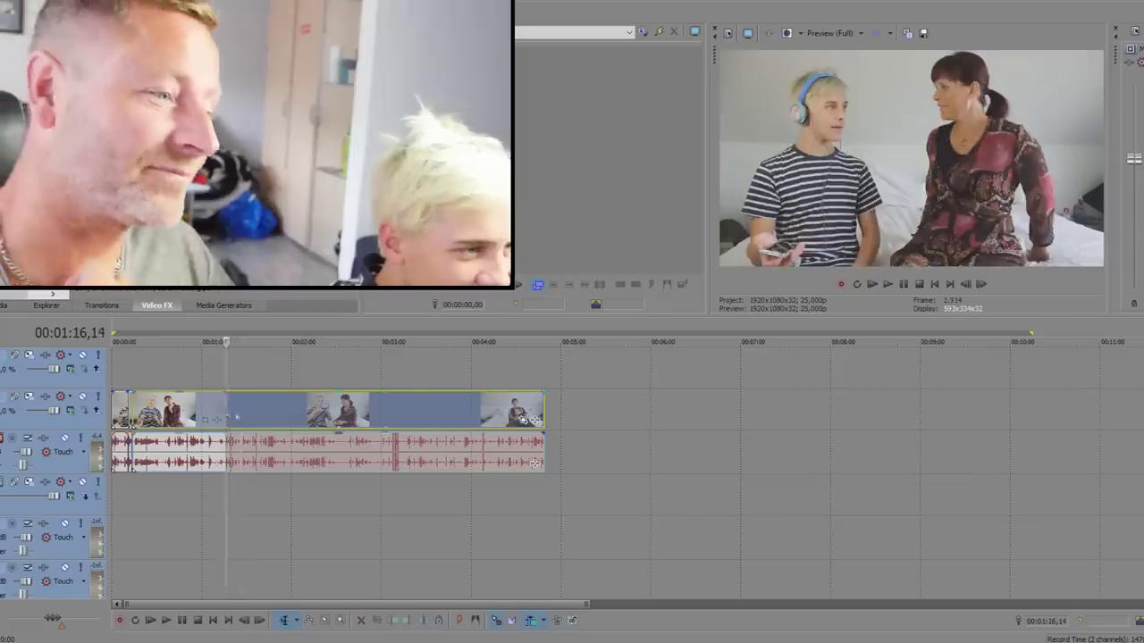
pyautogui.press('s')
pyautogui.moveTo(232, 411); pyautogui.dragTo(713, 412)
# - Play back the opening seconds and the passage leading into the close-up to review the cuts
pyautogui.press('Home')
pyautogui.scroll(-1, 309, 489)
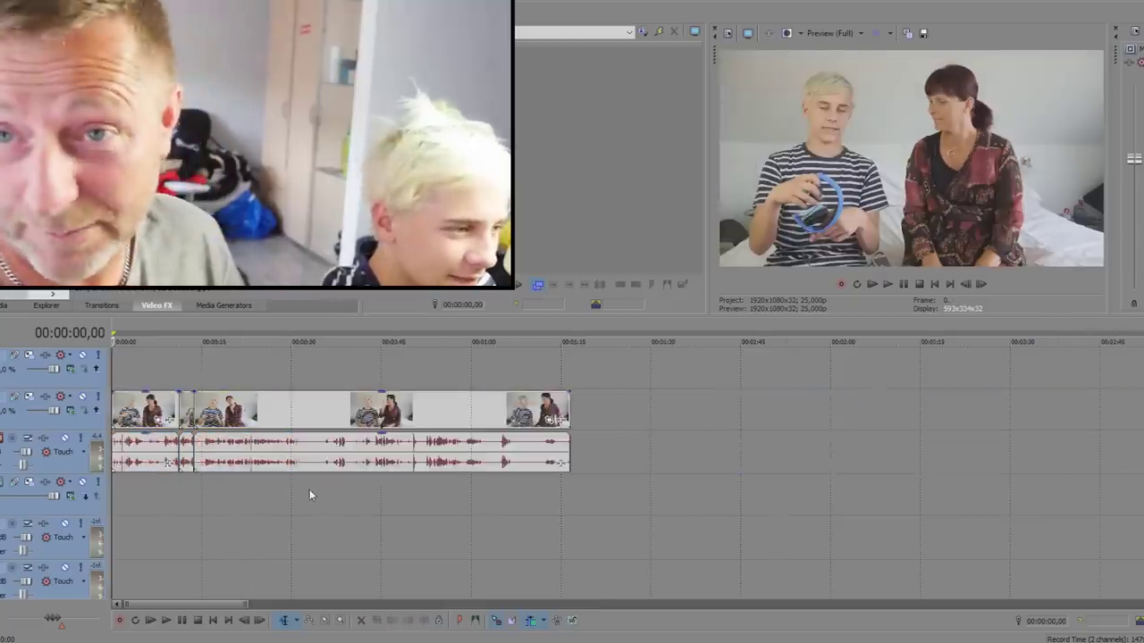
pyautogui.scroll(6, 309, 487)
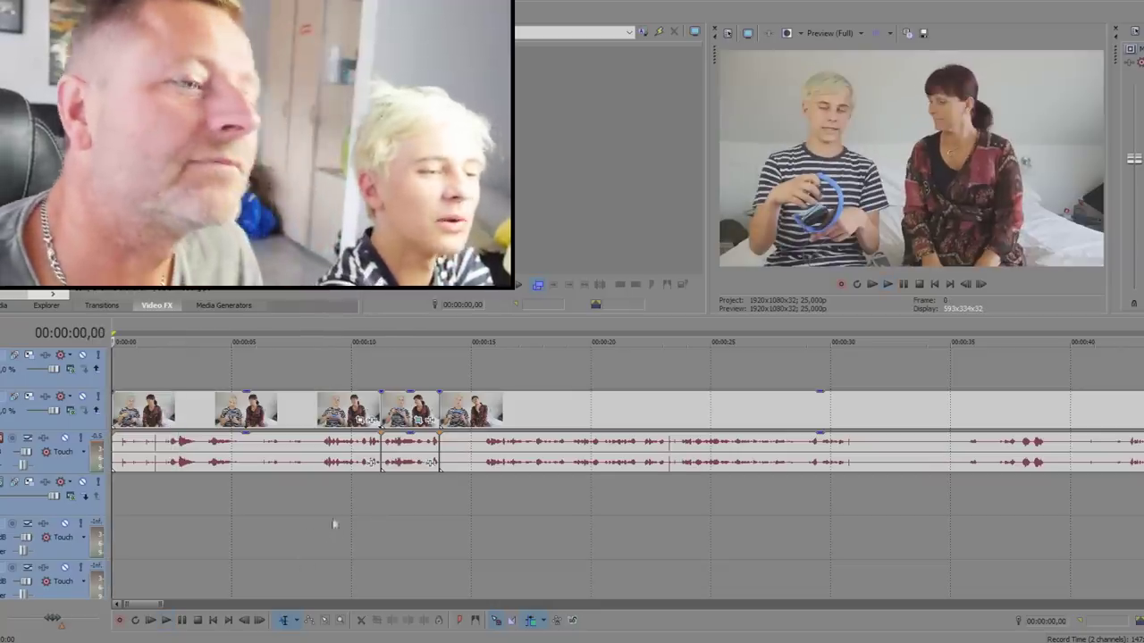
pyautogui.press('space')
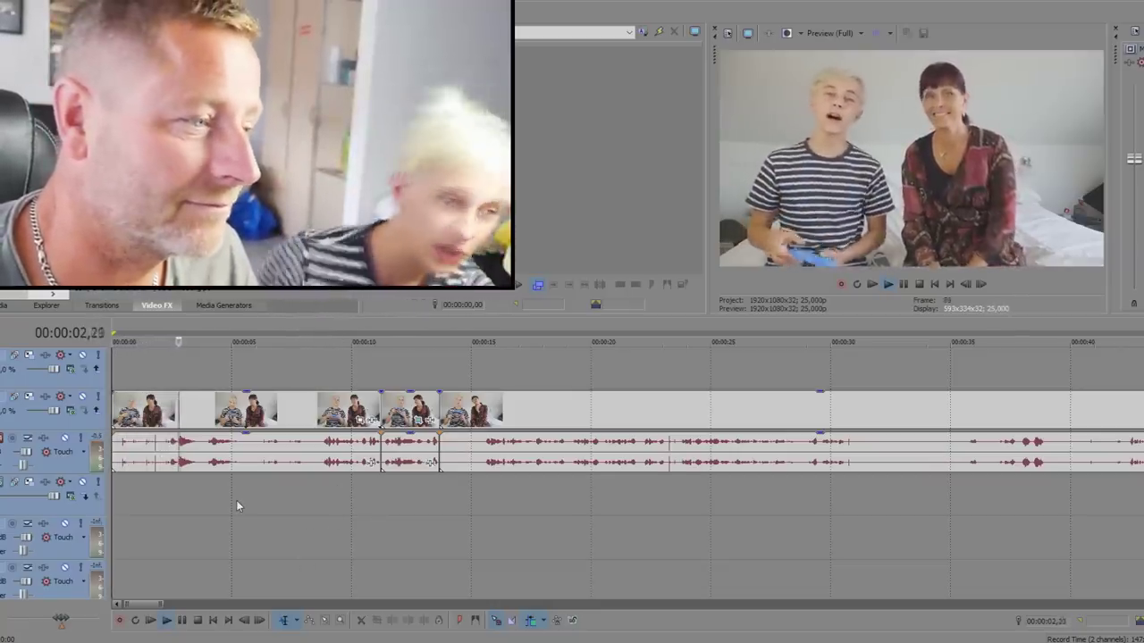
pyautogui.press('space')
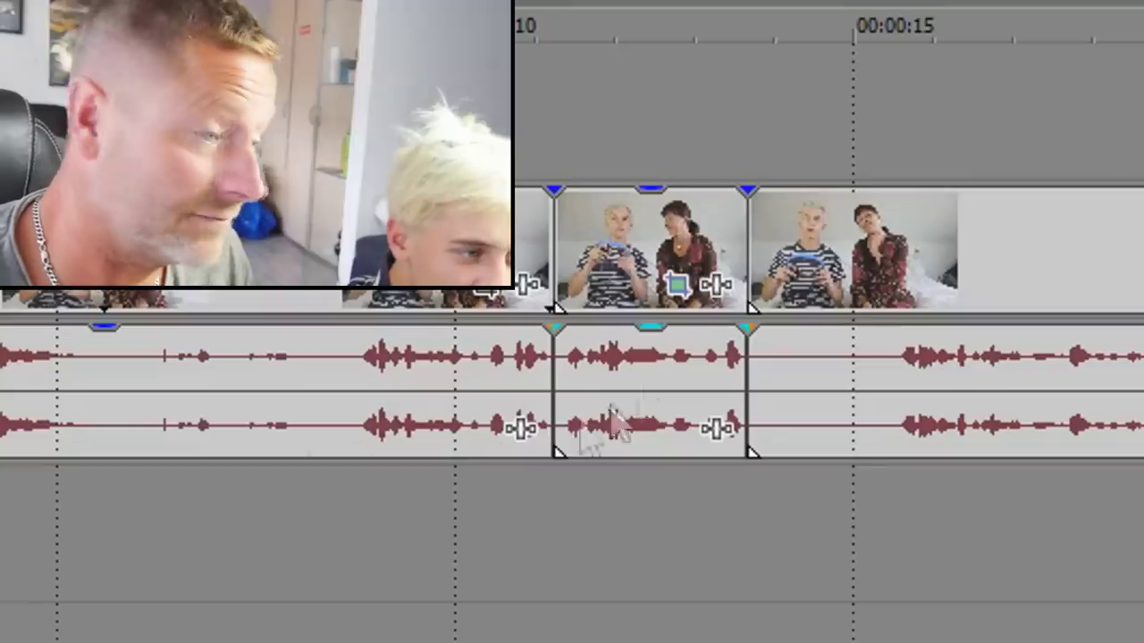
pyautogui.click(358, 488)
pyautogui.press('space')
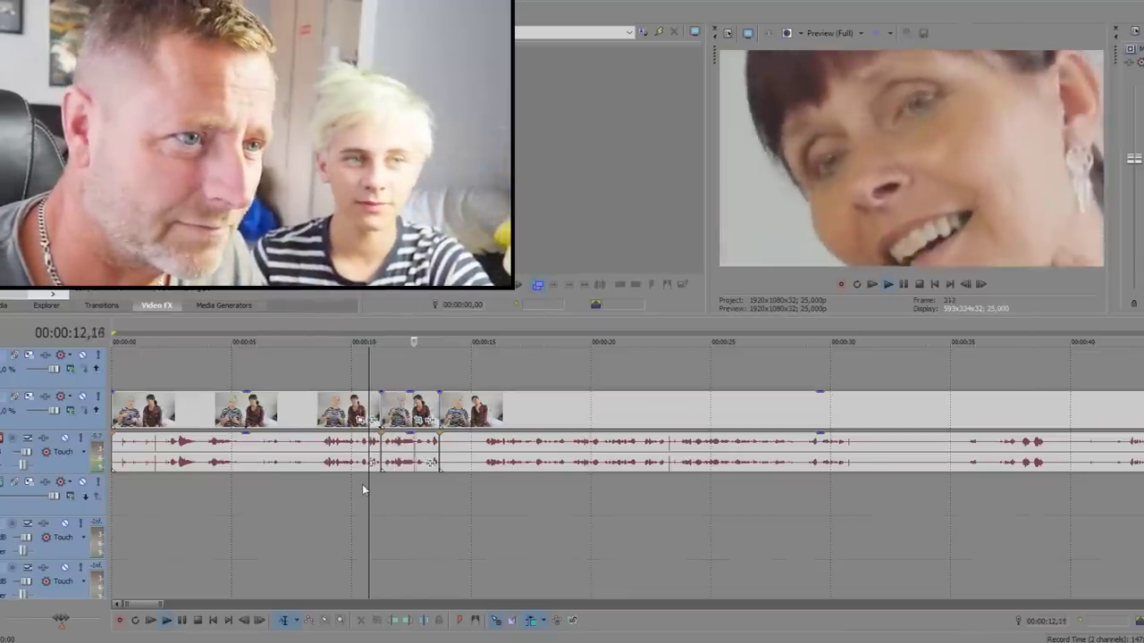
pyautogui.press('space')
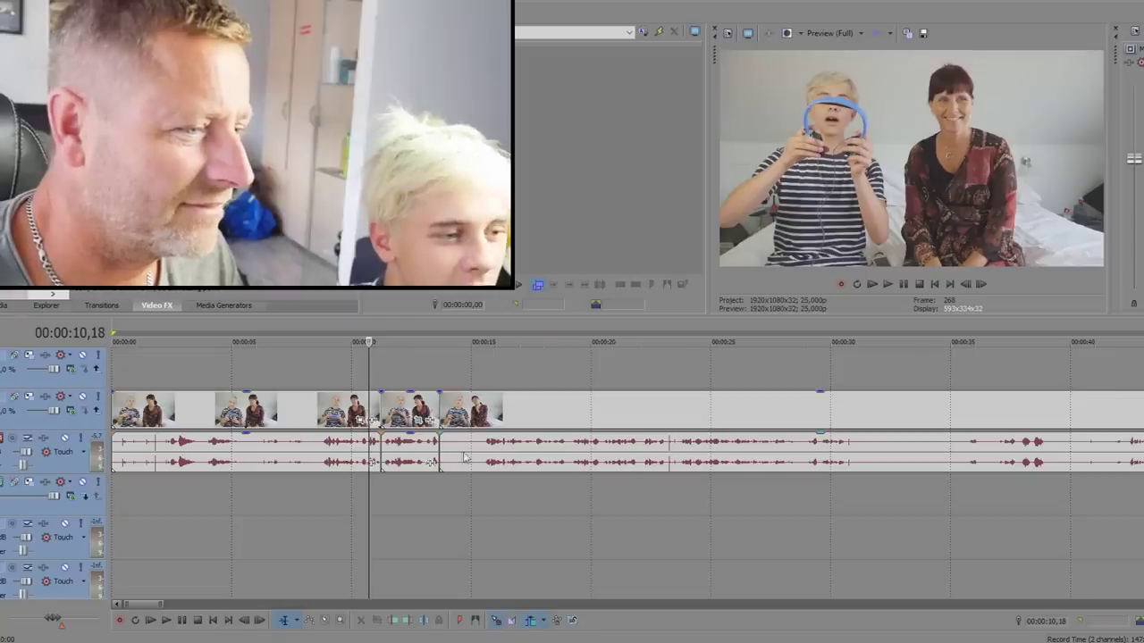
# - Split the clip at 00:00:15,13 and delete the silent segment between the close-up and that cut
pyautogui.click(479, 454)
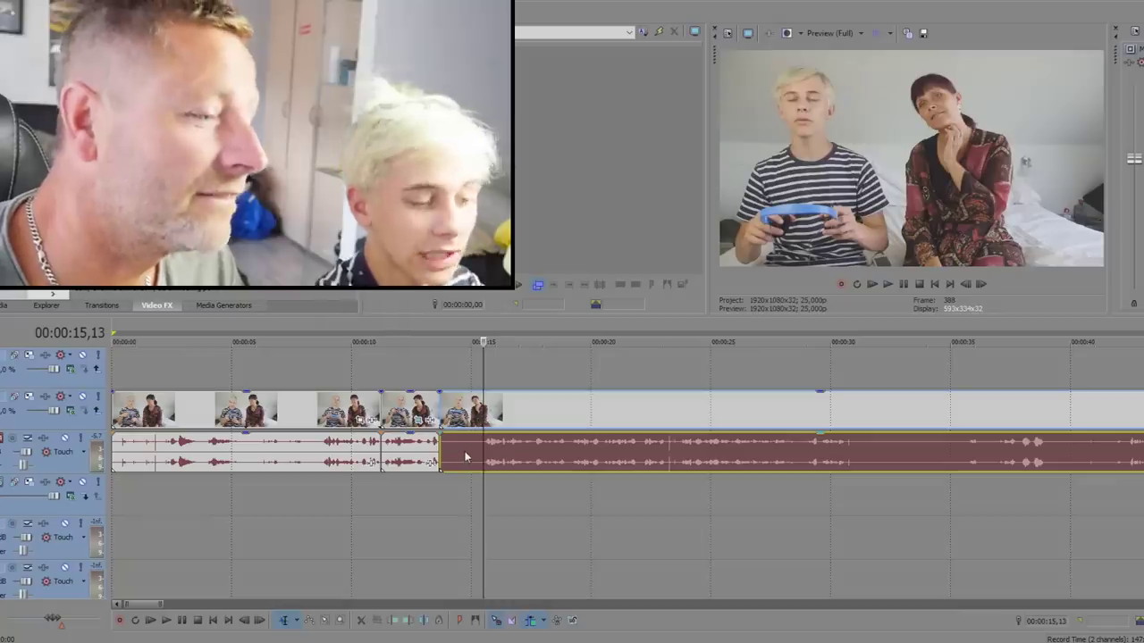
pyautogui.press('s')
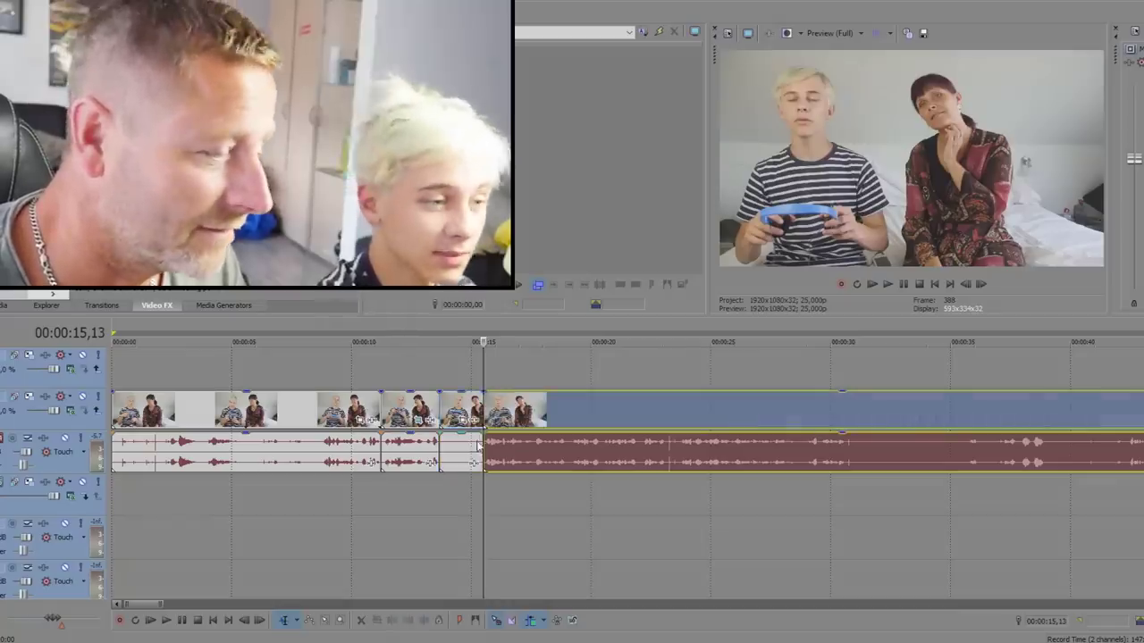
pyautogui.click(476, 454)
pyautogui.press('Delete')
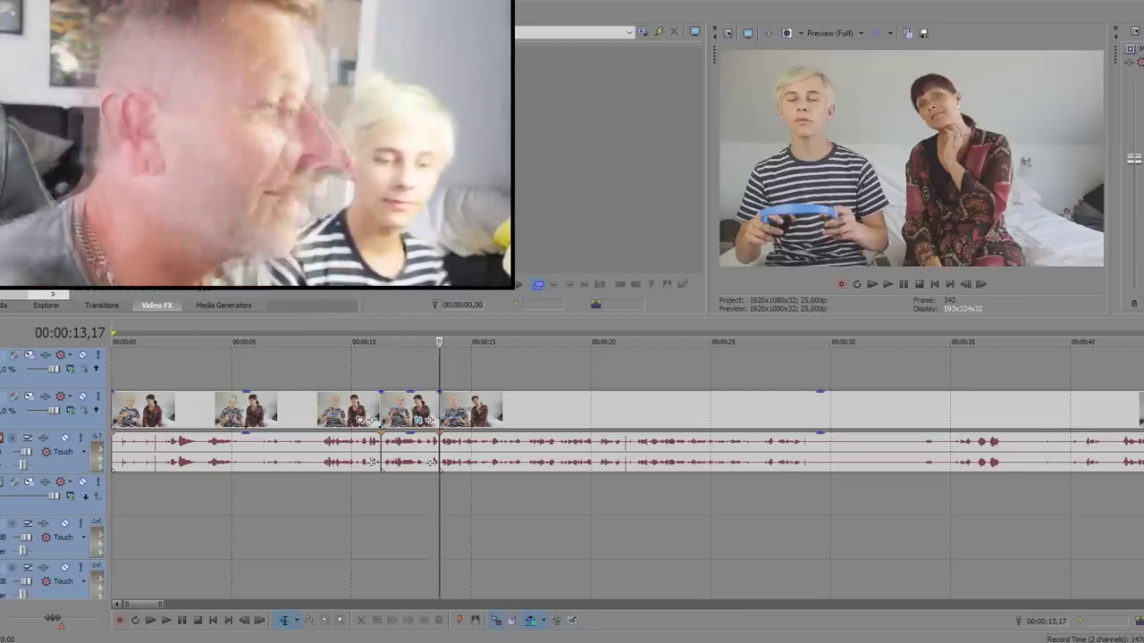
# - Find the "Slow Lowtuned Metal Trailer No9" WAV file in the Overførsler folder and place it on the empty audio track at the timeline start
pyautogui.press('super')
pyautogui.write('meta')
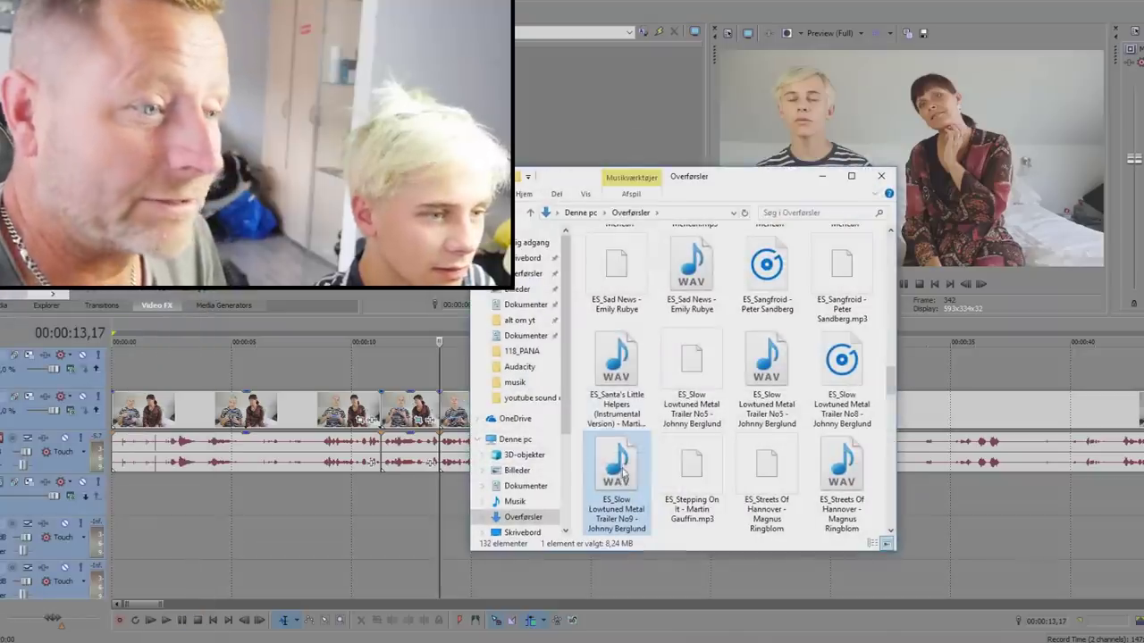
pyautogui.moveTo(617, 474); pyautogui.dragTo(192, 549)
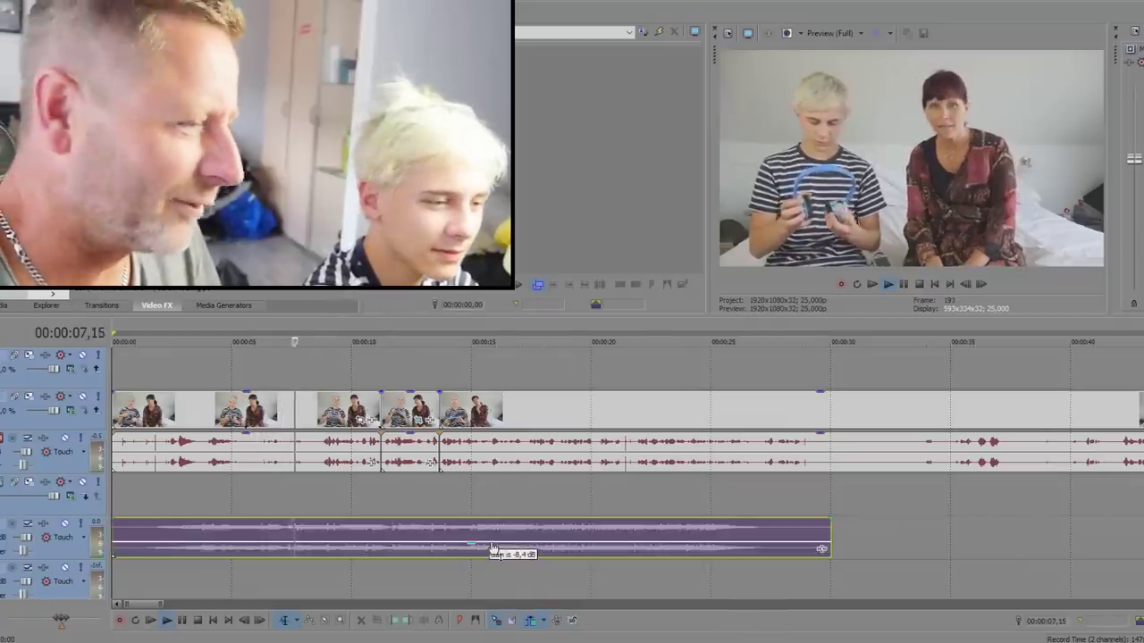
# - Split the footage after the close-up at 00:00:15,09
pyautogui.click(483, 444)
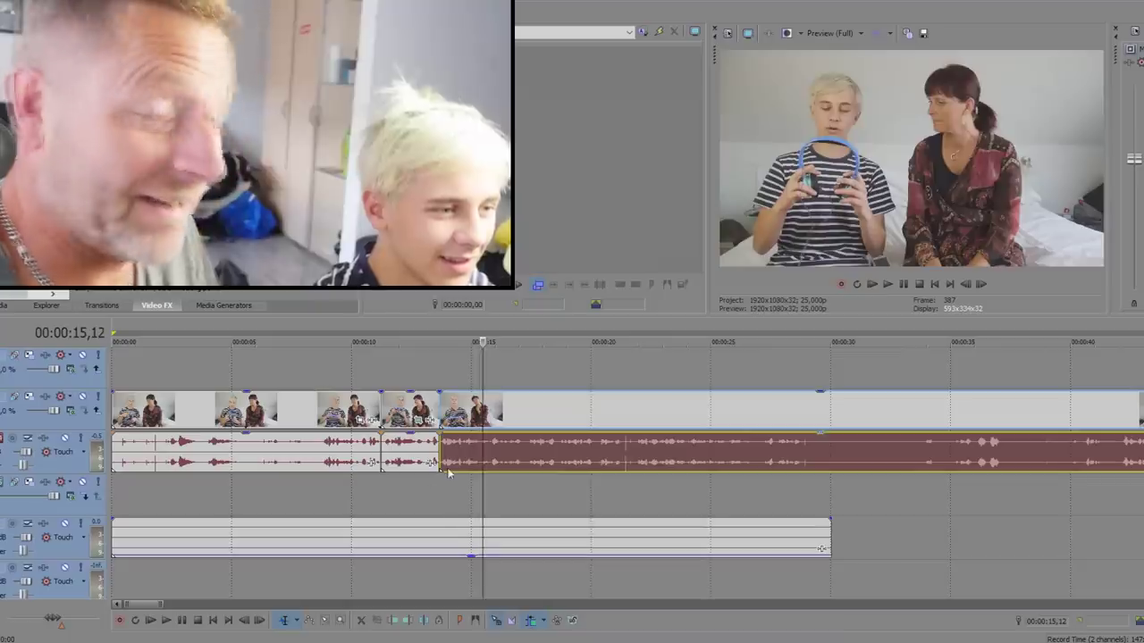
pyautogui.click(441, 485)
pyautogui.click(441, 486)
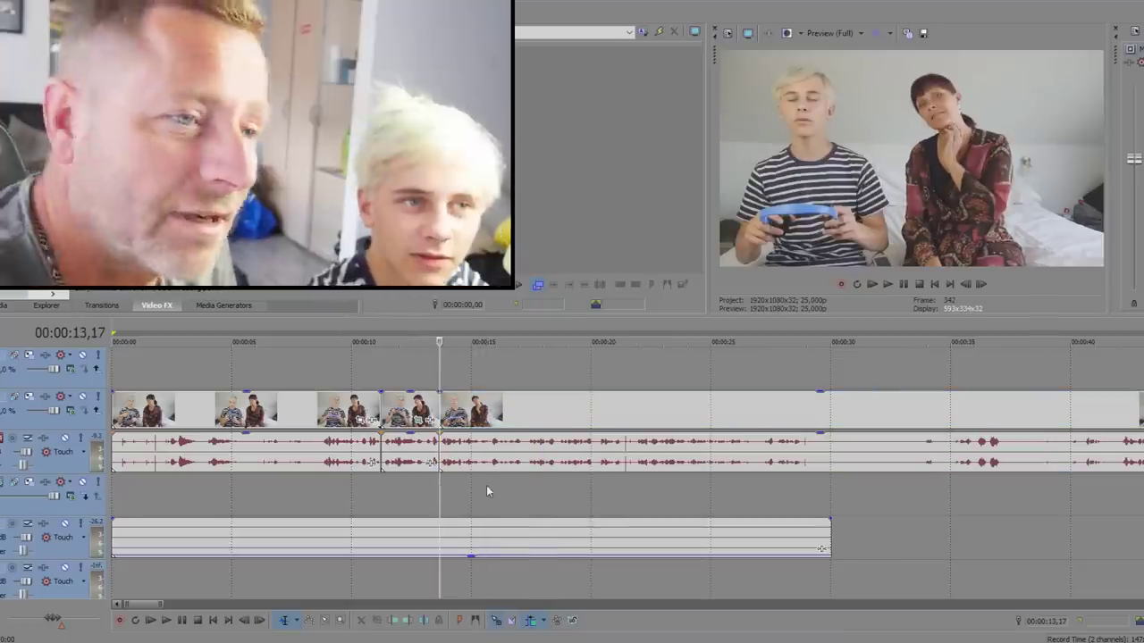
pyautogui.scroll(1, 485, 491)
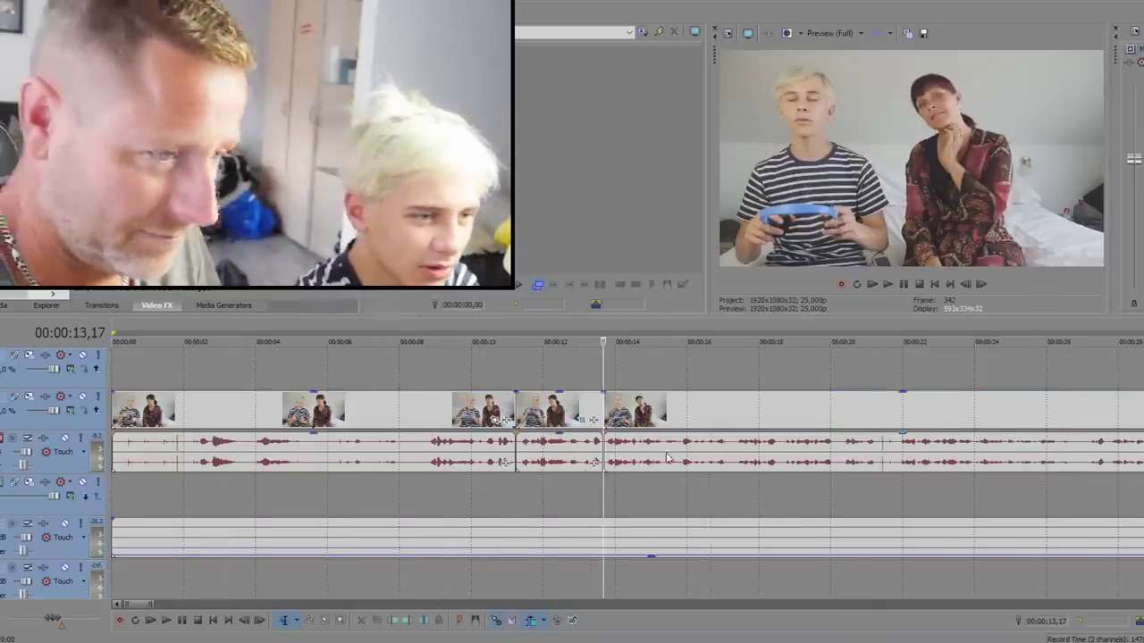
pyautogui.click(666, 458)
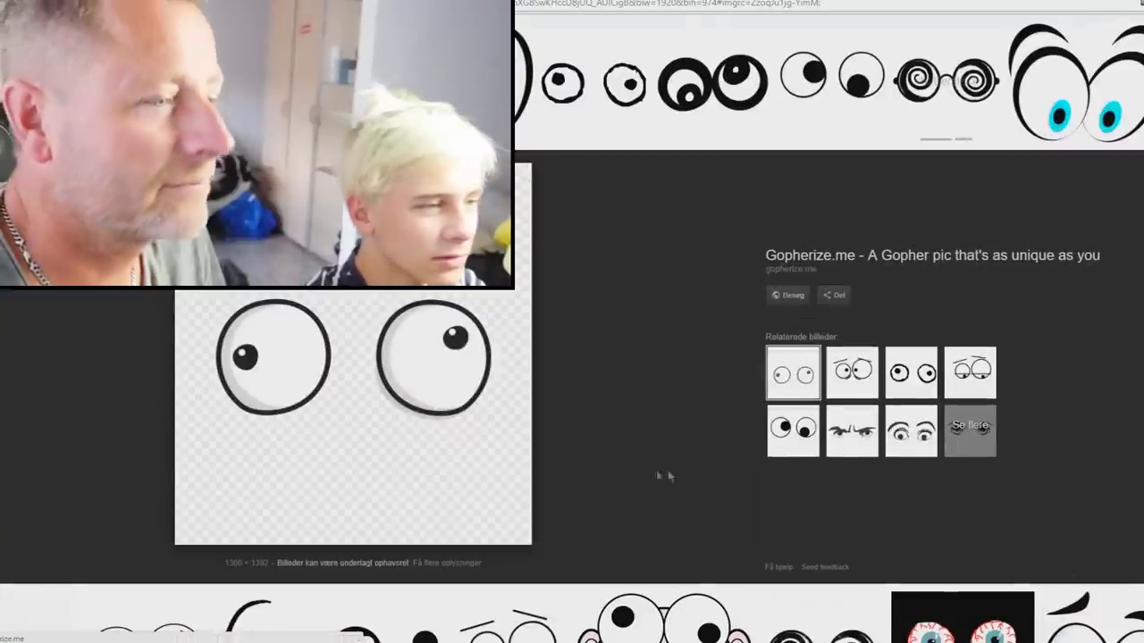
# - Copy the transparent cartoon eyes image from the web image results and place it on the top video track at 00:00:15,09
pyautogui.rightClick(400, 349)
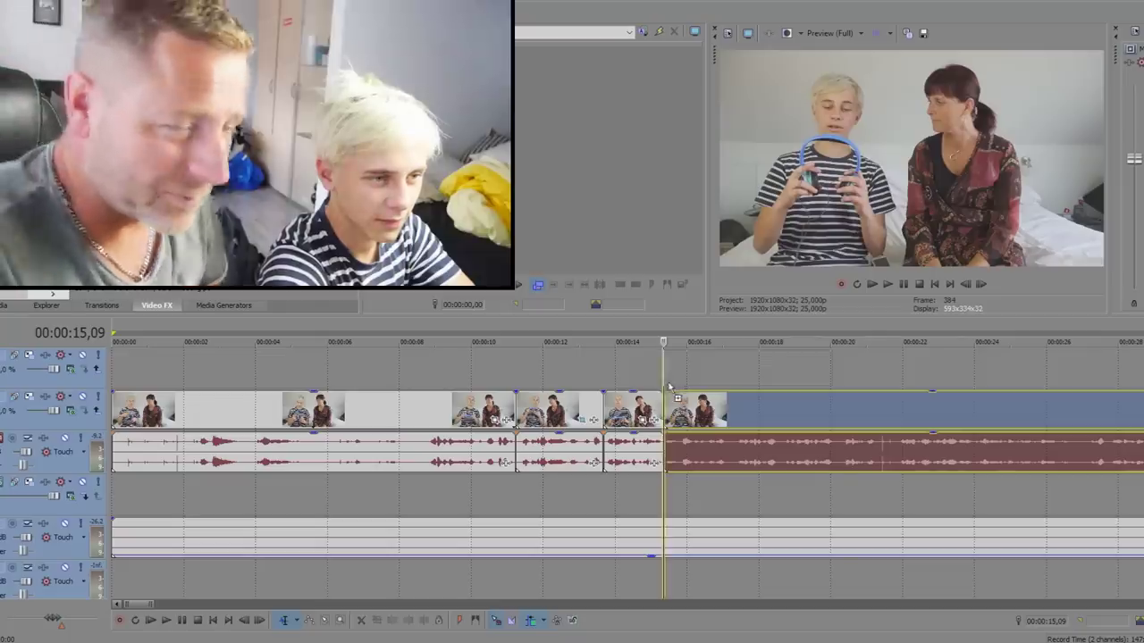
pyautogui.hotkey('ctrl', 'v')
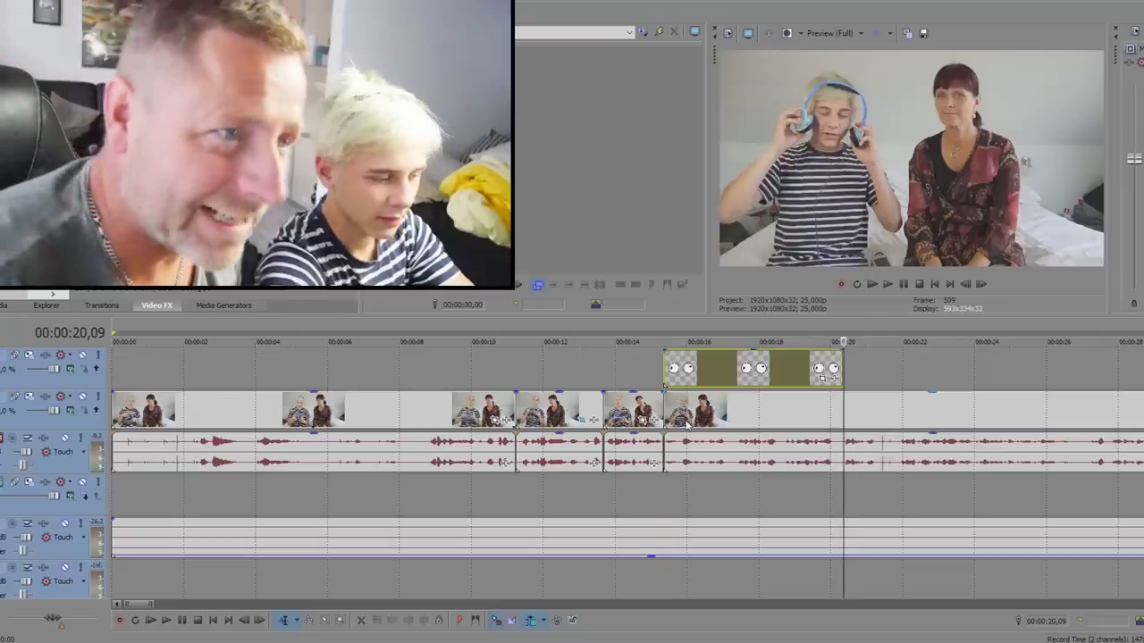
pyautogui.click(665, 488)
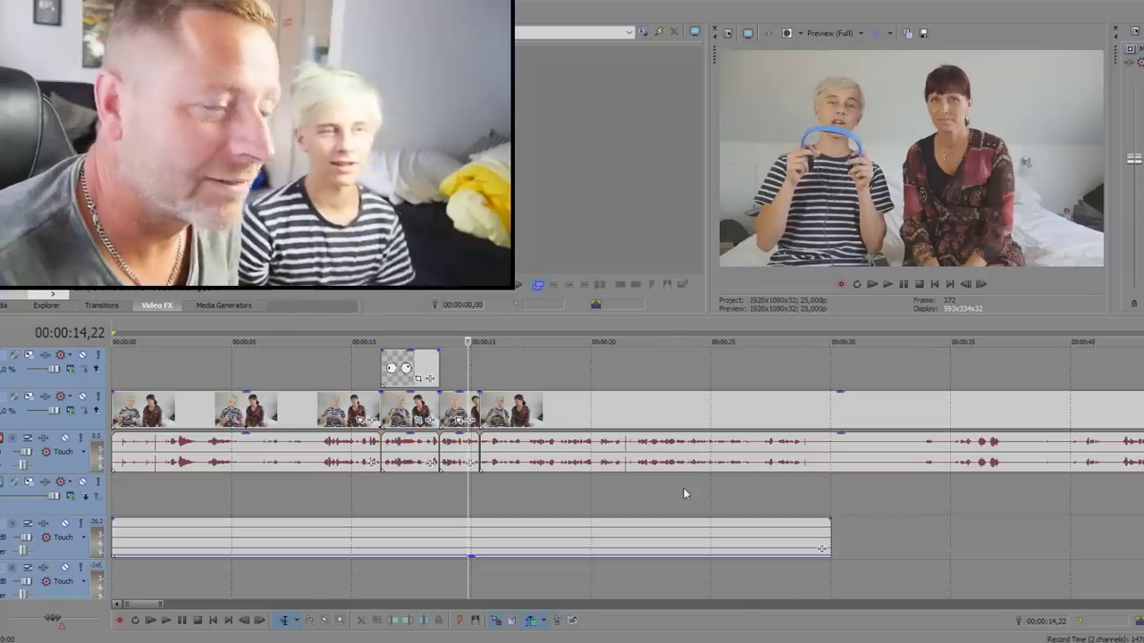
pyautogui.scroll(10, 682, 487)
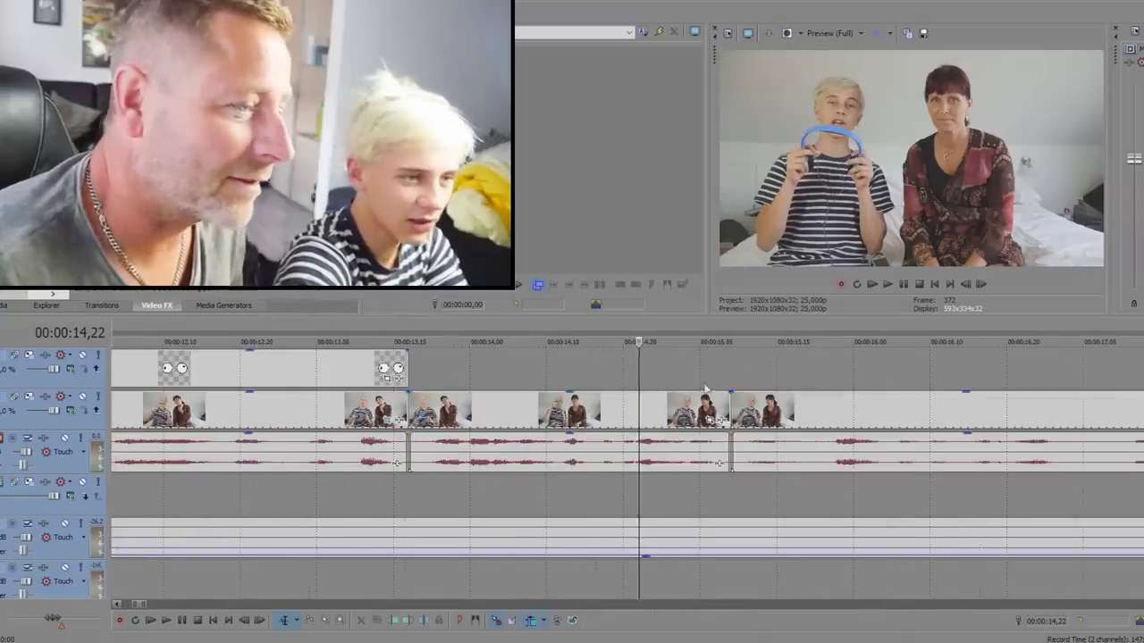
# - Play the footage on from 00:00:14,22 and split it at 00:00:17,02
pyautogui.scroll(-5, 705, 388)
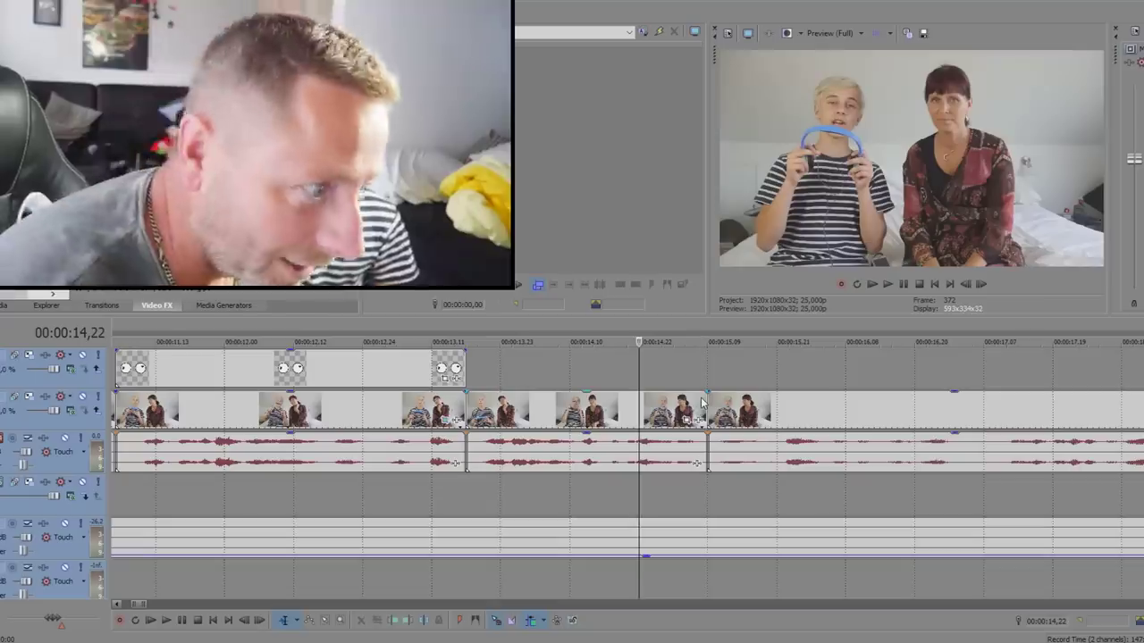
pyautogui.press('space')
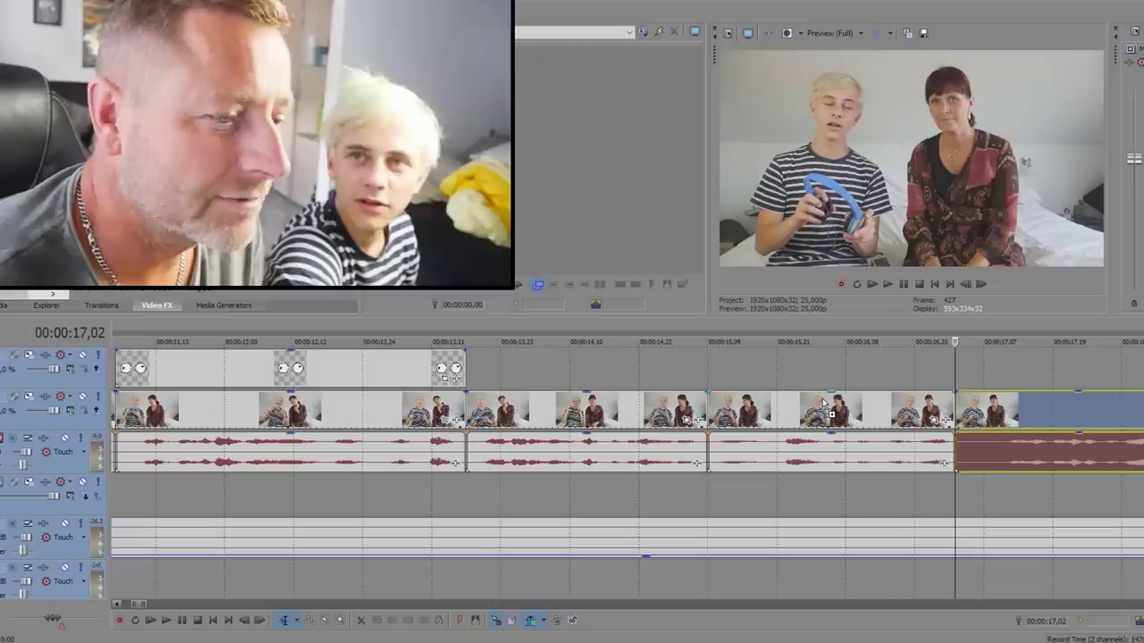
# - Shorten the end of the close-up clip under the cartoon eyes by 9 frames, close the gap with the following clips, and play across the cut
pyautogui.click(576, 503)
pyautogui.press('space')
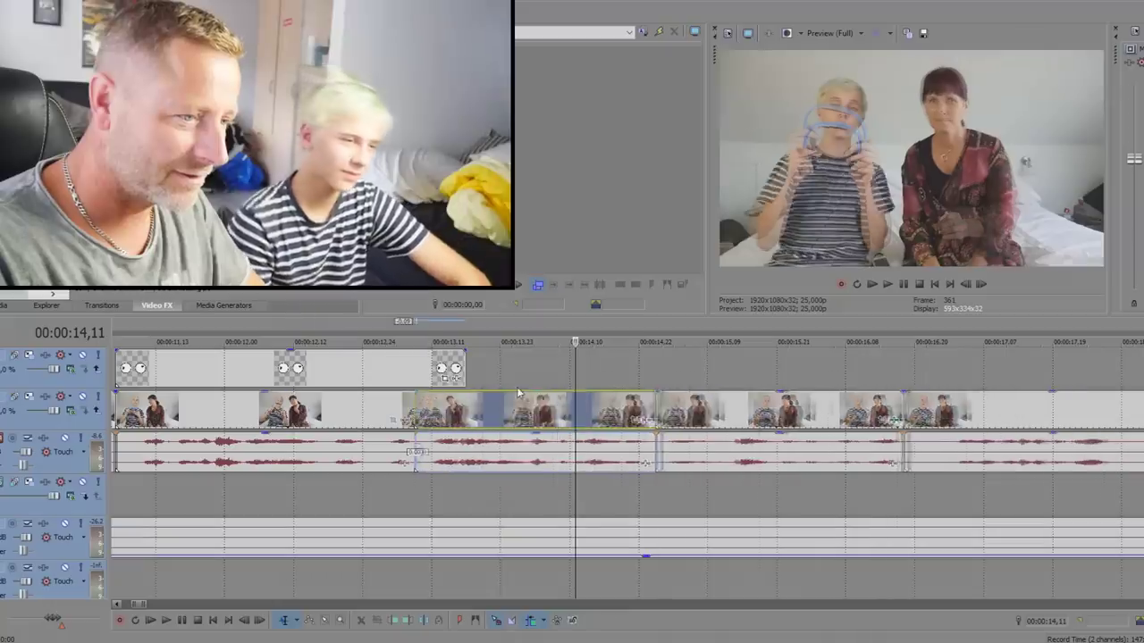
pyautogui.click(519, 394)
pyautogui.click(400, 492)
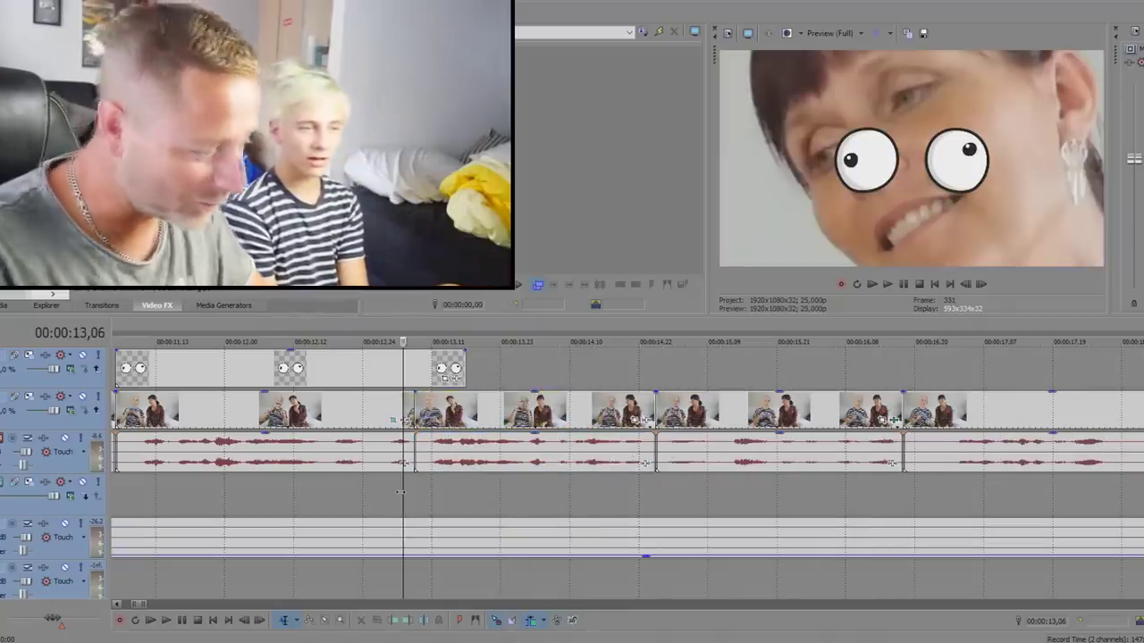
pyautogui.press('space')
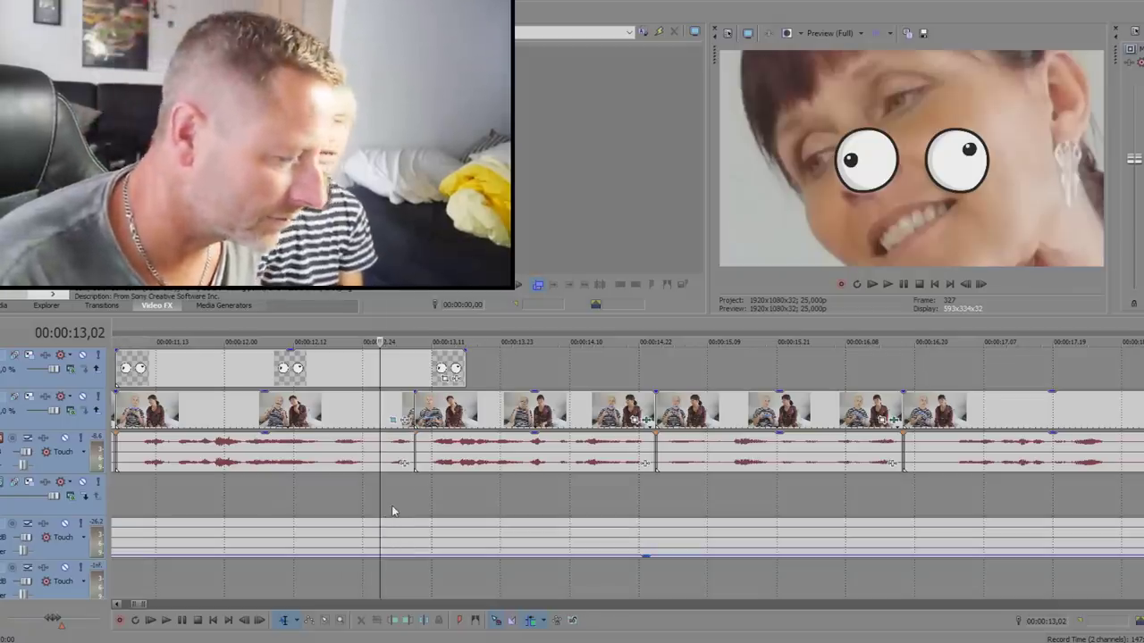
pyautogui.press('space')
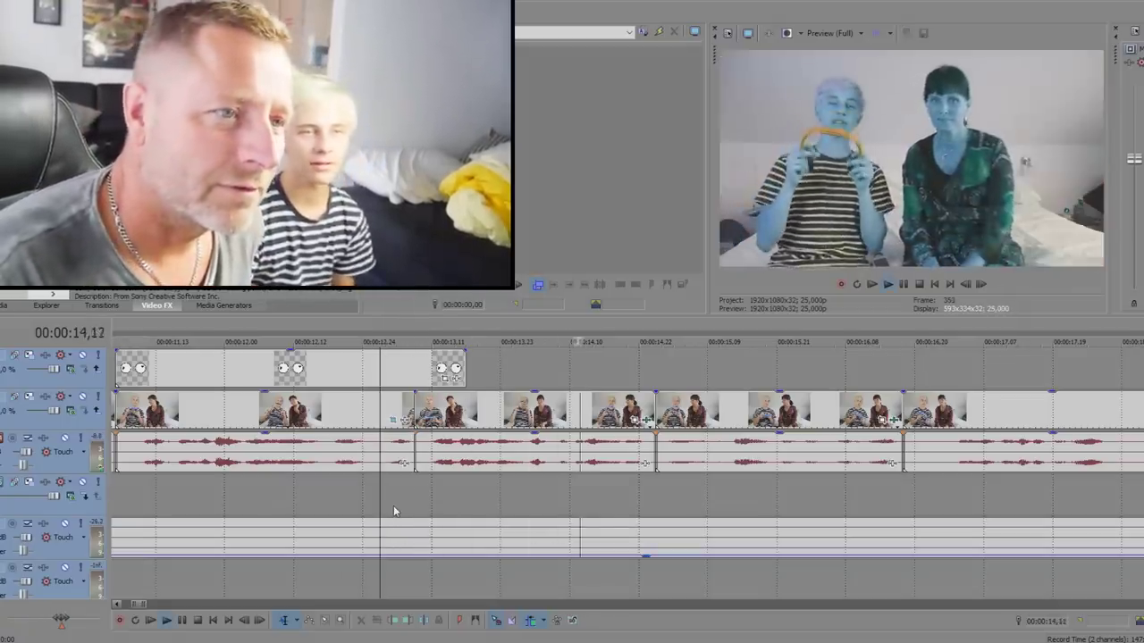